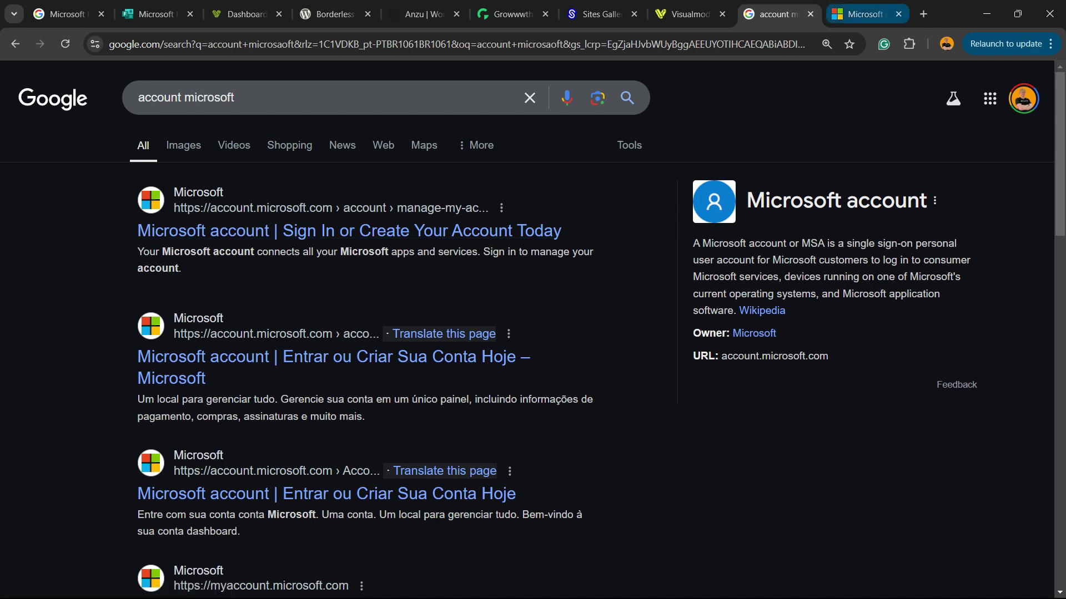
Step: Switch to the Microsoft account overview page and adjust browser zoom so its section labels fit
click(865, 14)
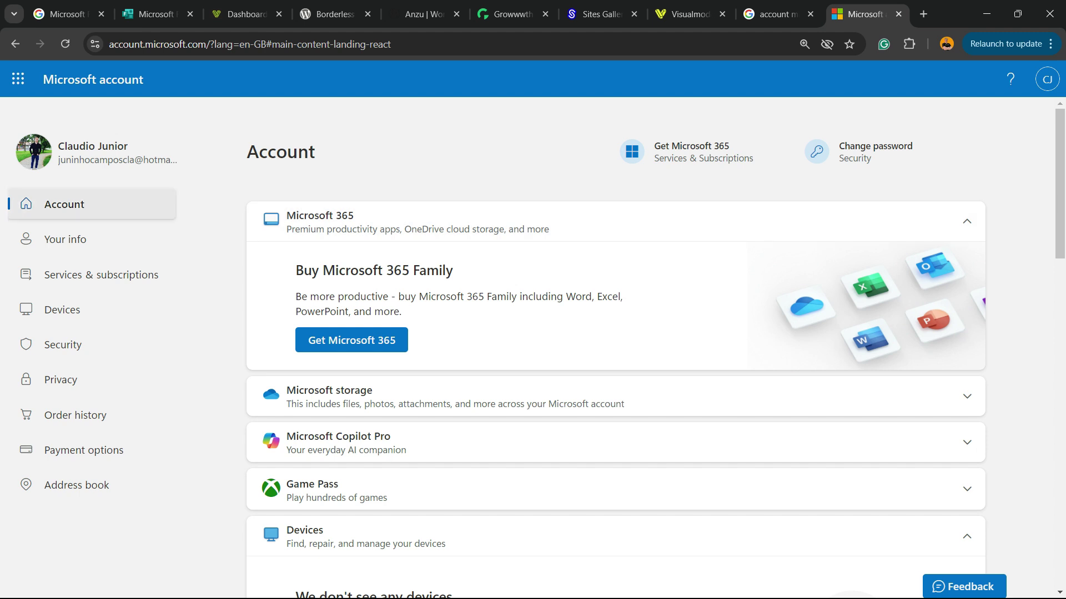
key(ctrl+plus)
key(ctrl+plus)
key(ctrl+minus)
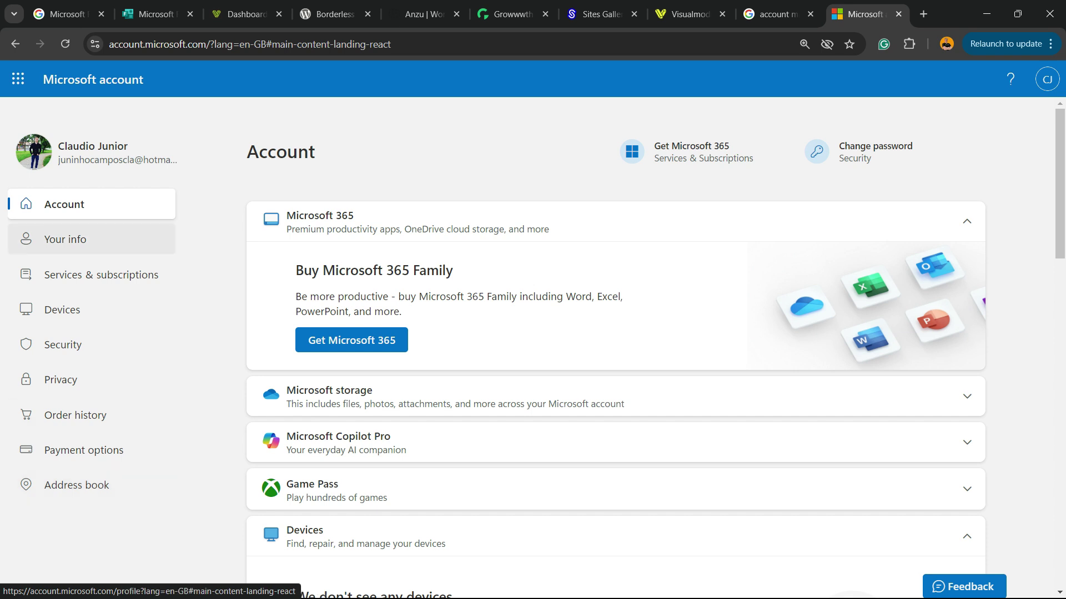
Step: Open Your info and check that the profile language reads português (Brasil)
click(104, 246)
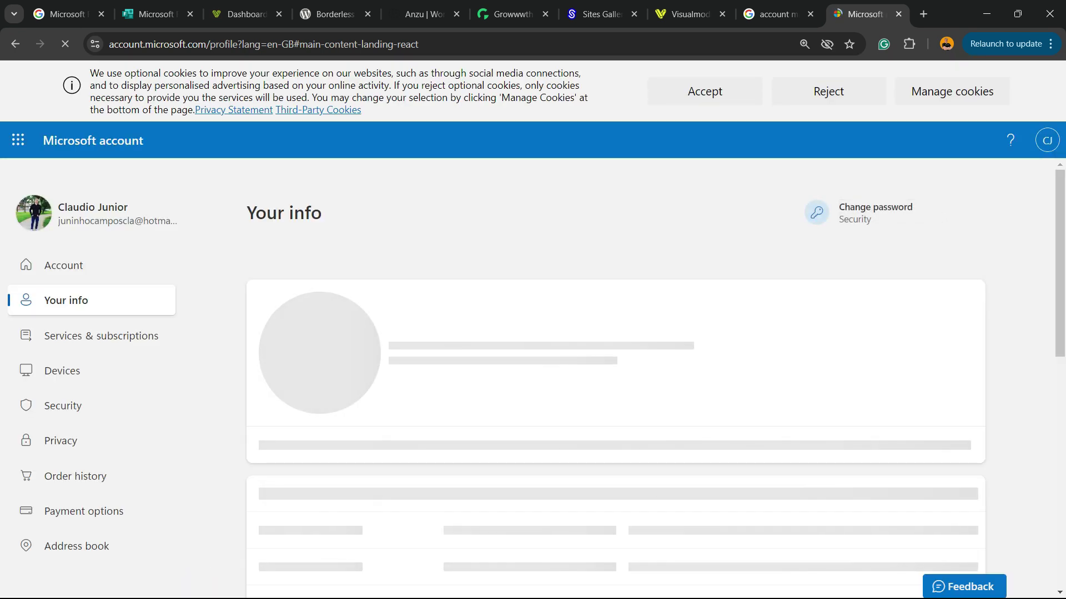
scroll(611, 371, down, 4)
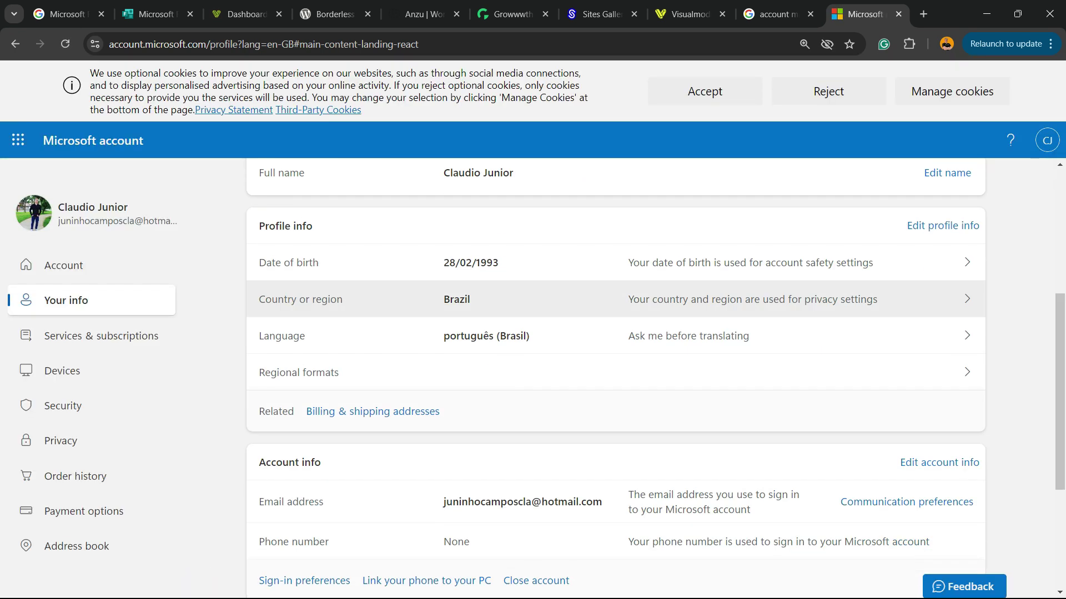
scroll(610, 372, up, 3)
scroll(610, 372, down, 2)
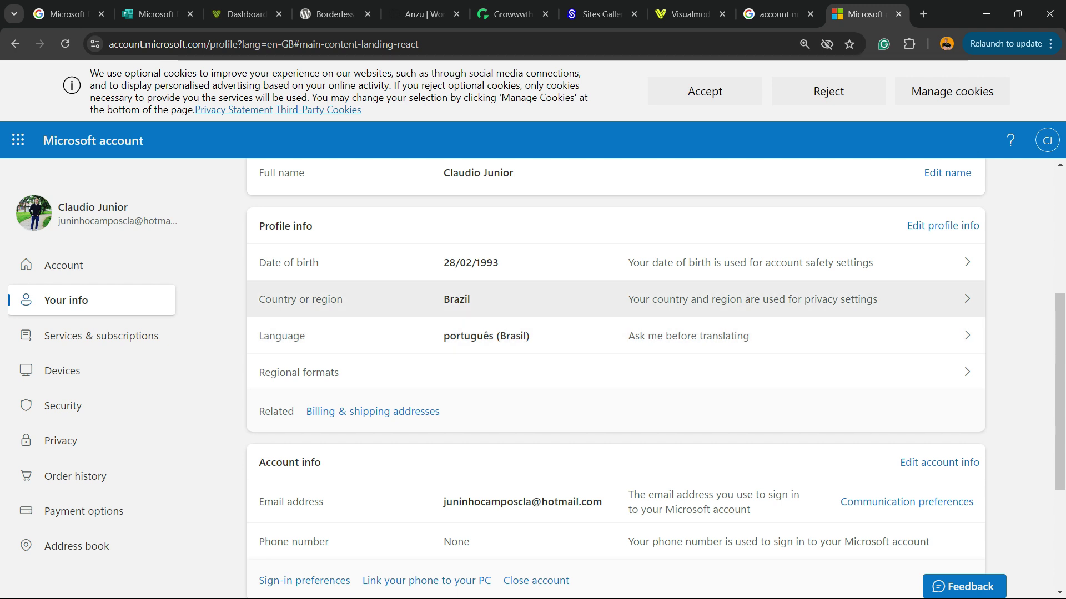
scroll(610, 361, up, 2)
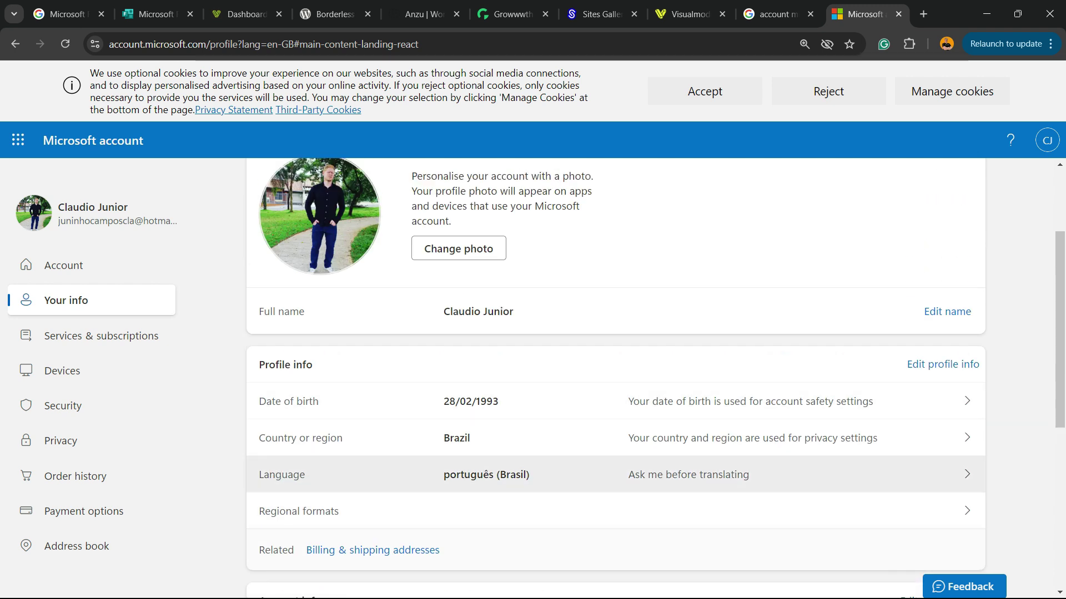
Step: Set the display language to English (United States), found by searching 'un', and confirm both prompts
click(555, 474)
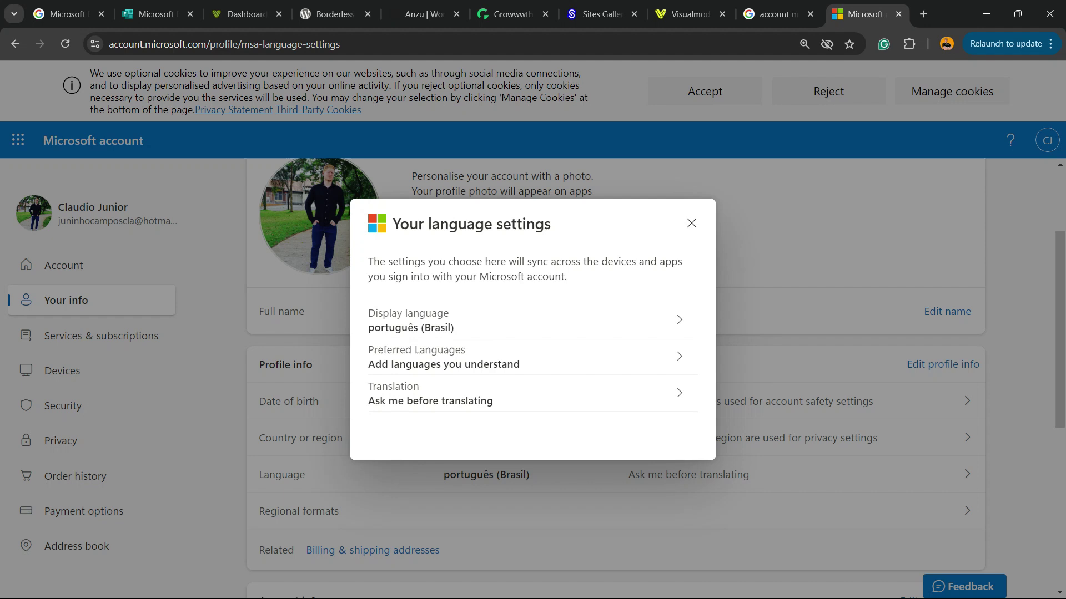
click(527, 320)
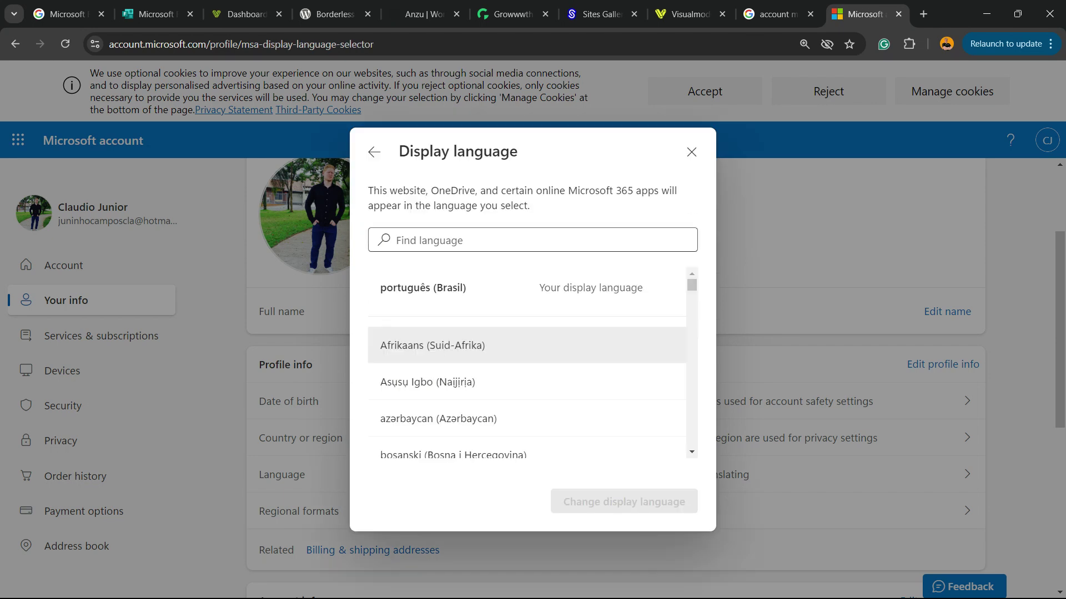
scroll(527, 361, down, 2)
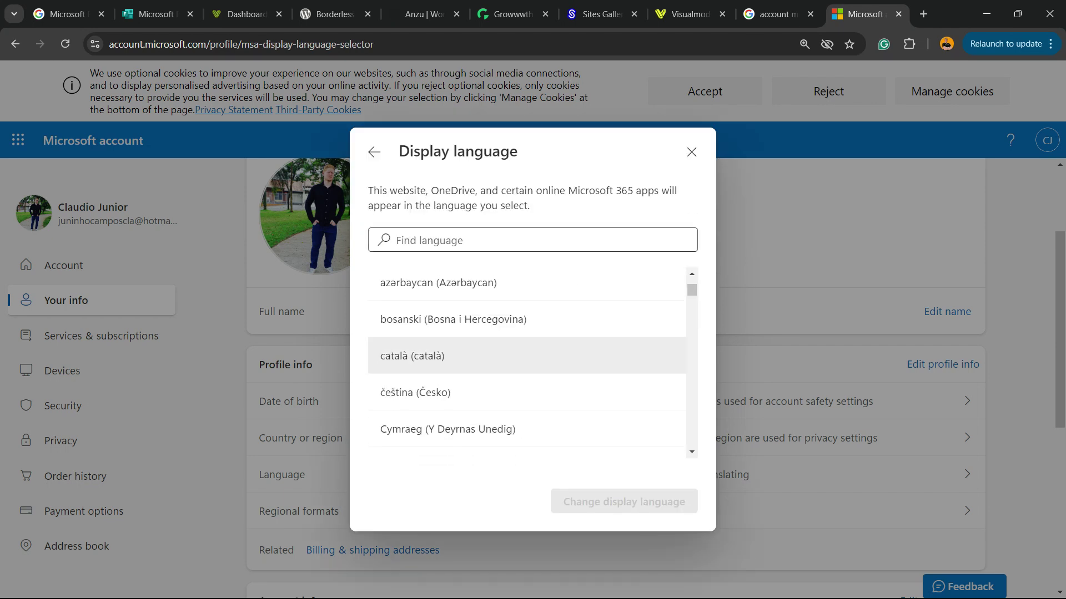
scroll(527, 360, up, 2)
click(533, 239)
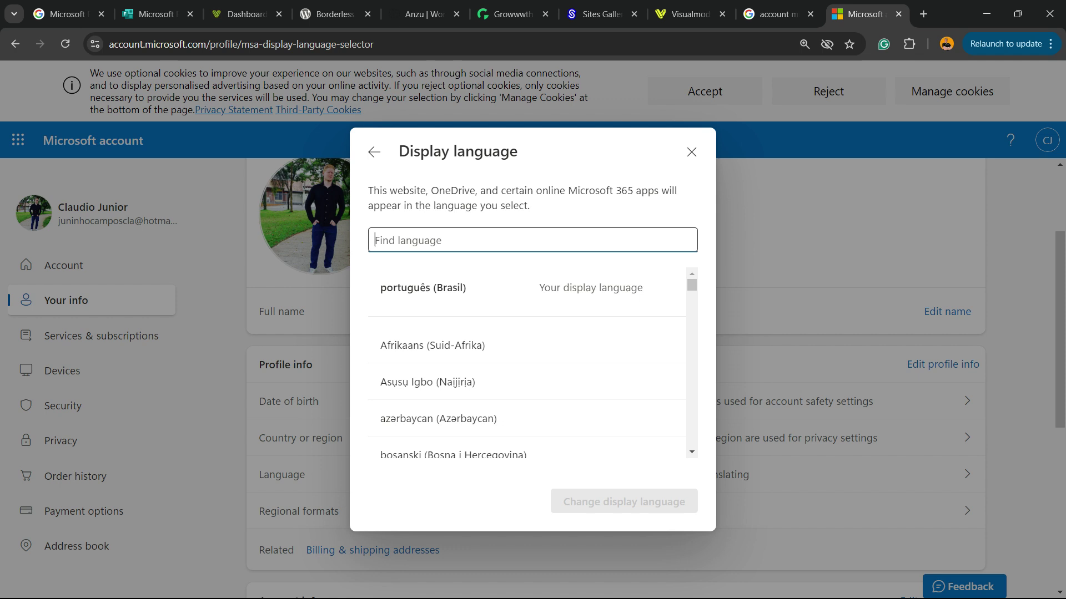
text(un)
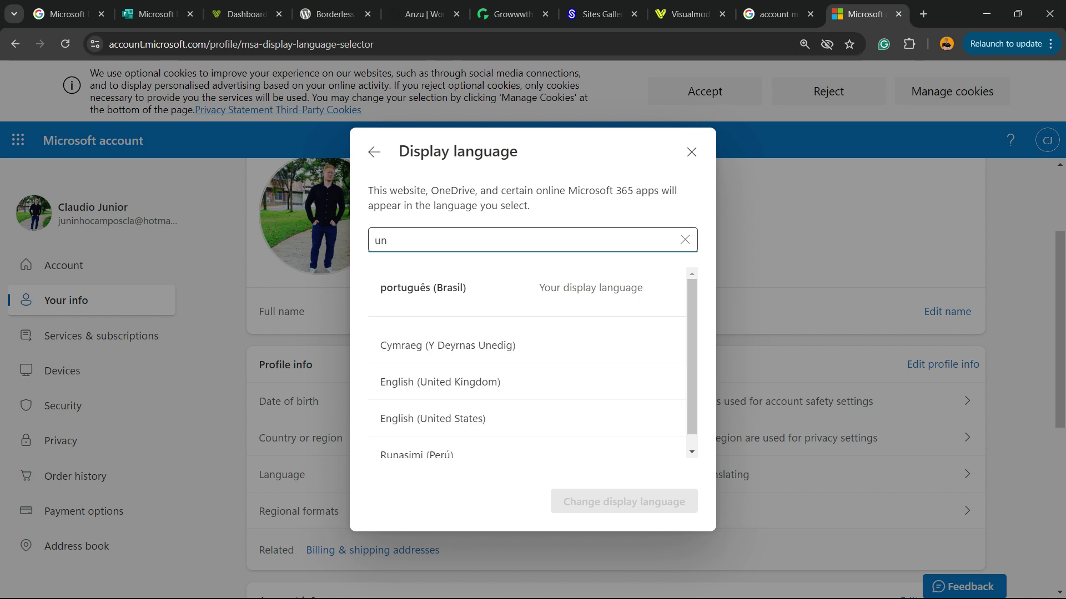
click(433, 418)
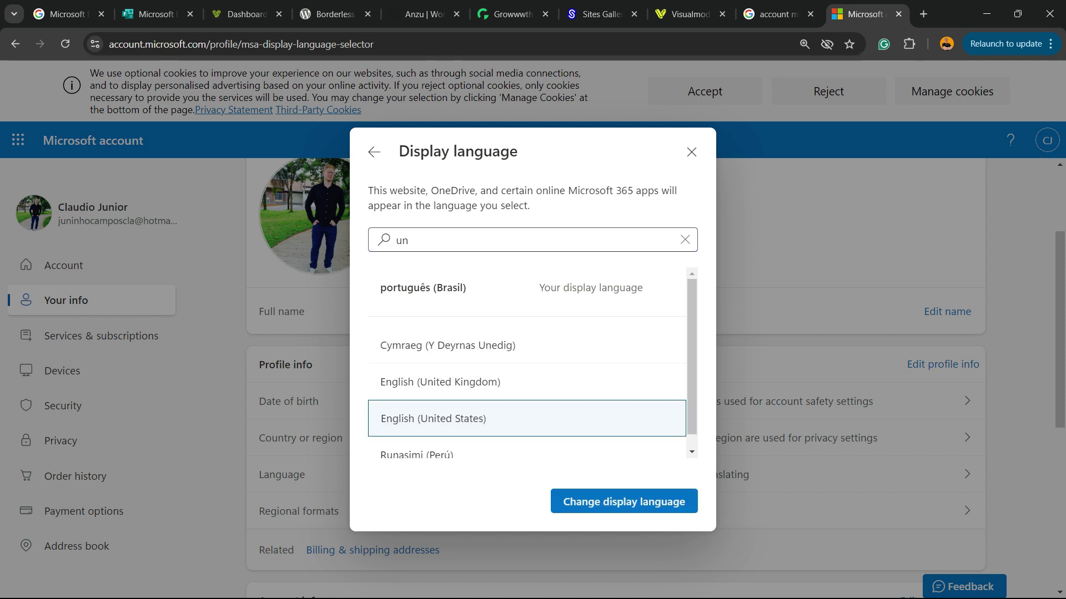
click(623, 501)
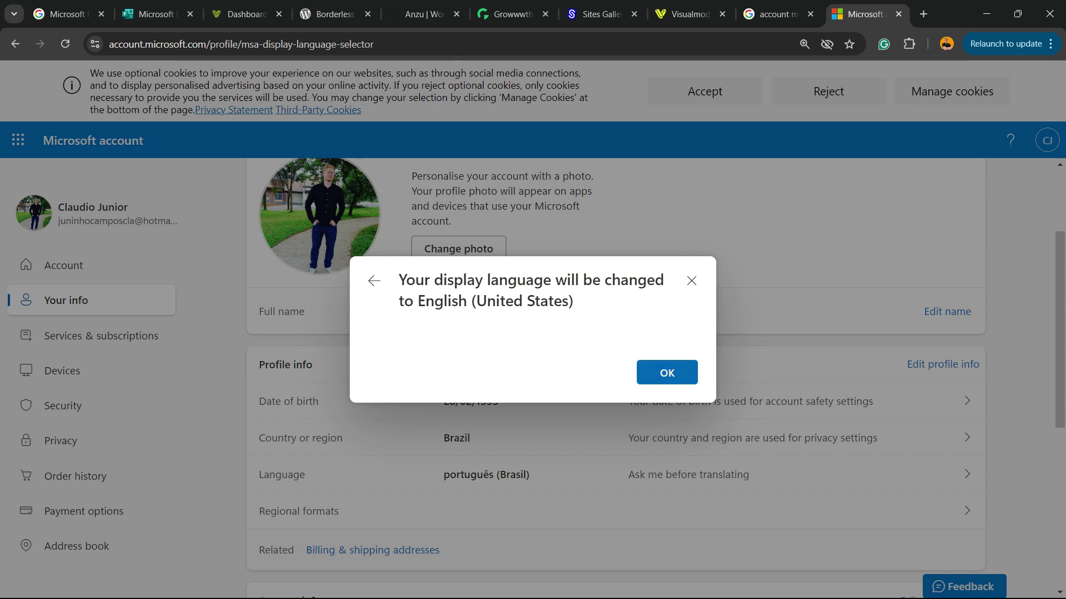
key(Return)
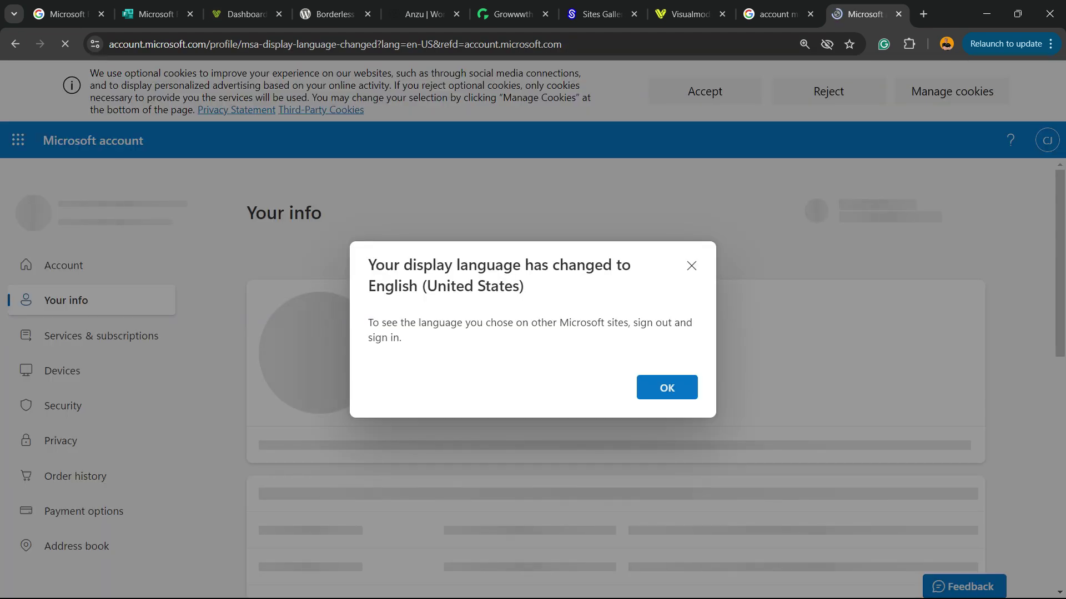
key(Return)
Step: Reopen language settings and review Preferred languages and Translation options without changing anything
scroll(615, 388, down, 2)
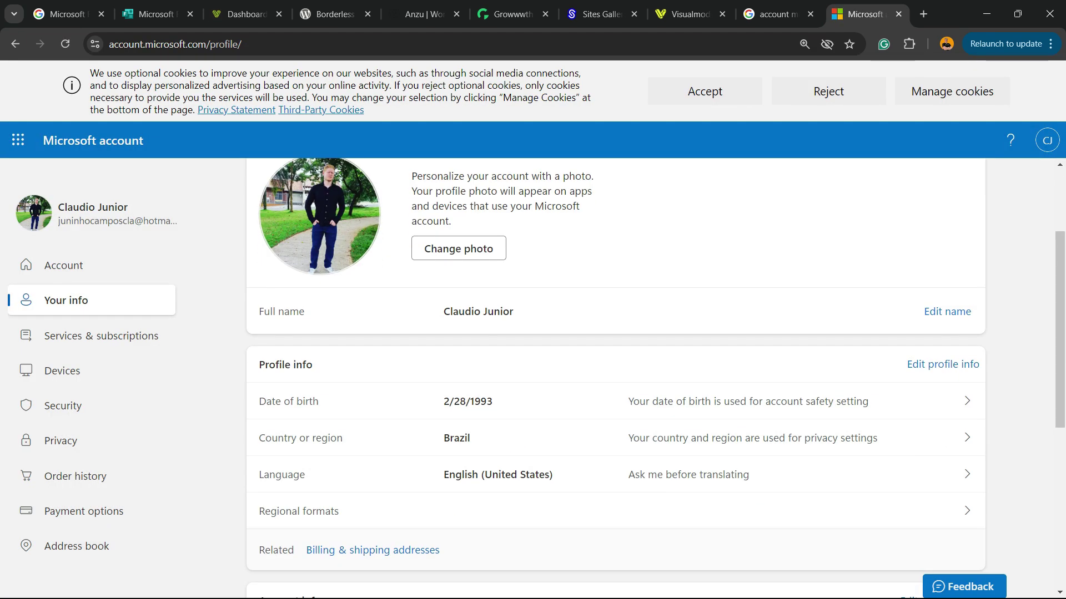
click(555, 474)
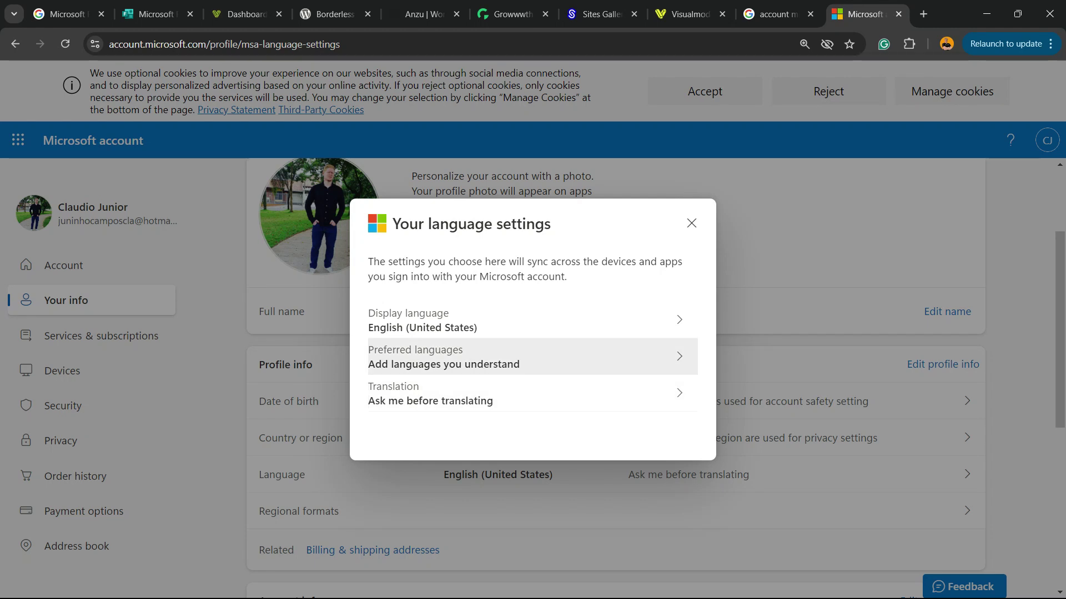
click(532, 357)
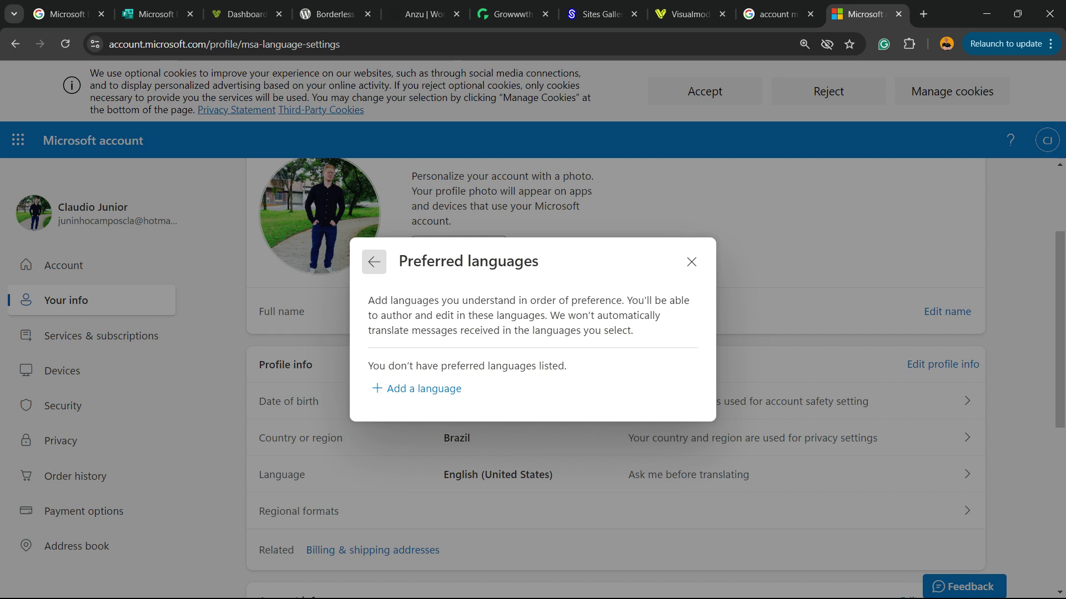
click(374, 261)
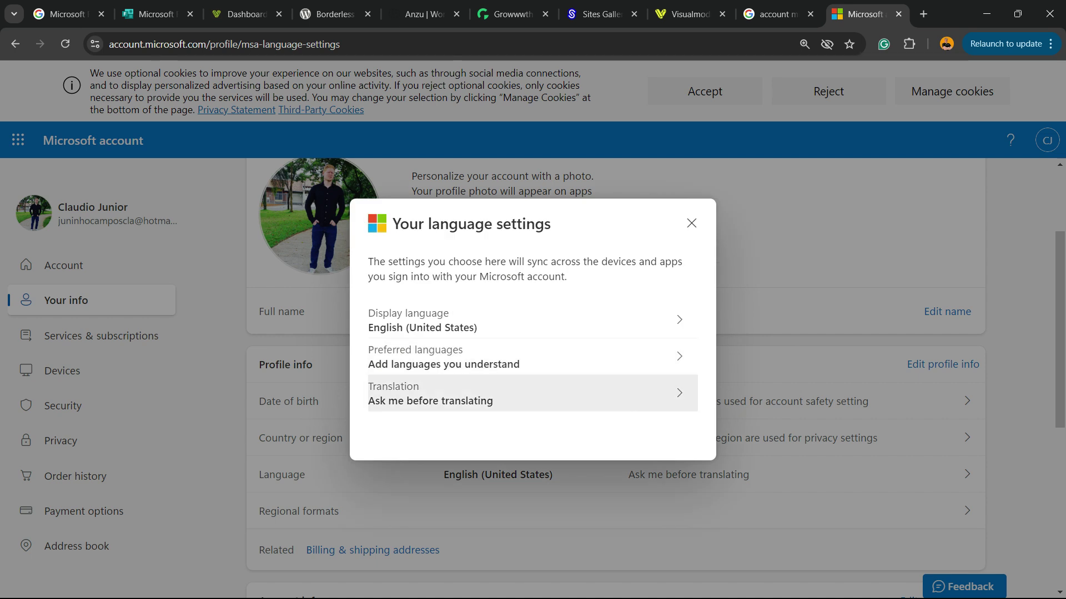
click(532, 393)
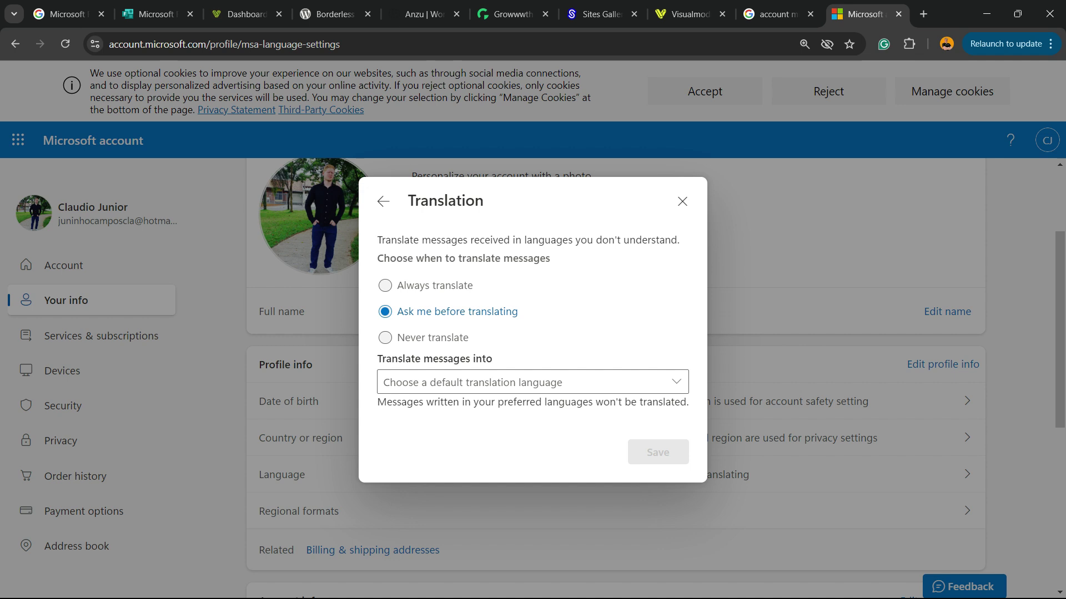
click(532, 383)
click(532, 383)
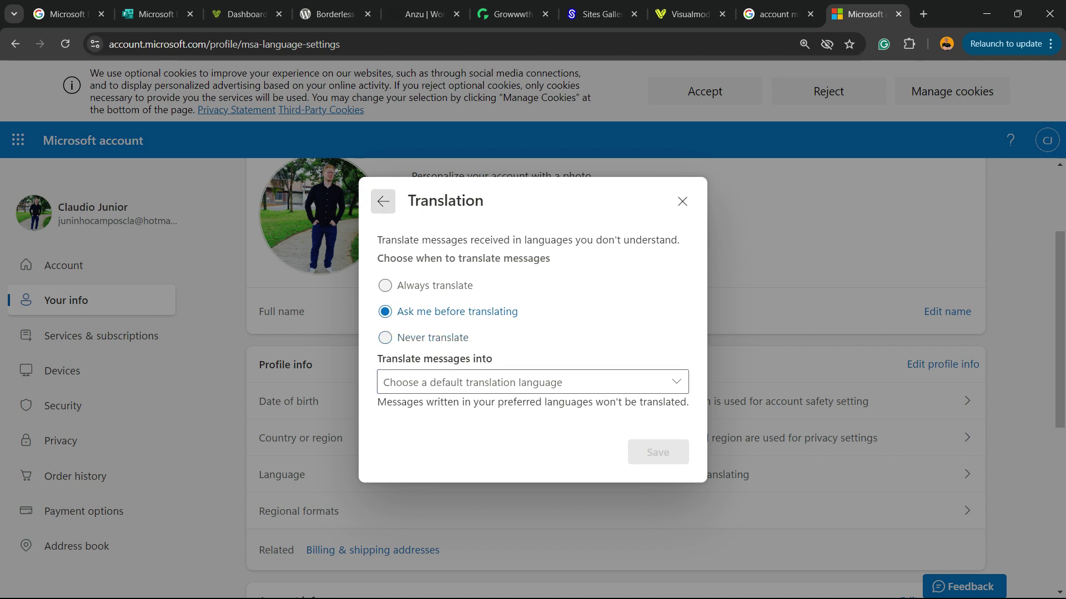
click(383, 201)
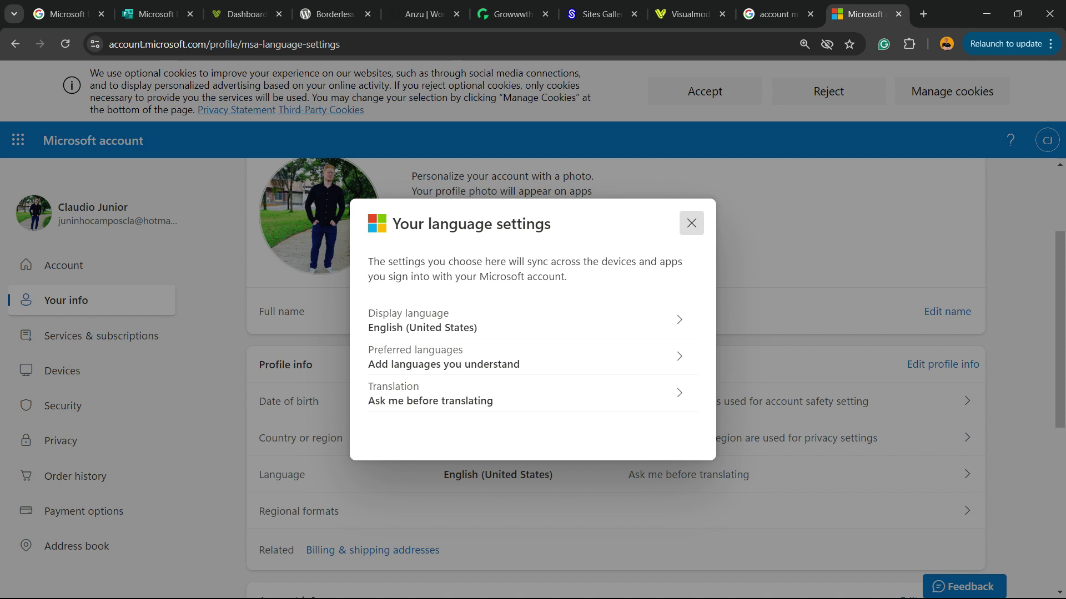
Step: Close the language settings dialog and reject the optional cookies on the banner
click(691, 223)
scroll(555, 361, down, 2)
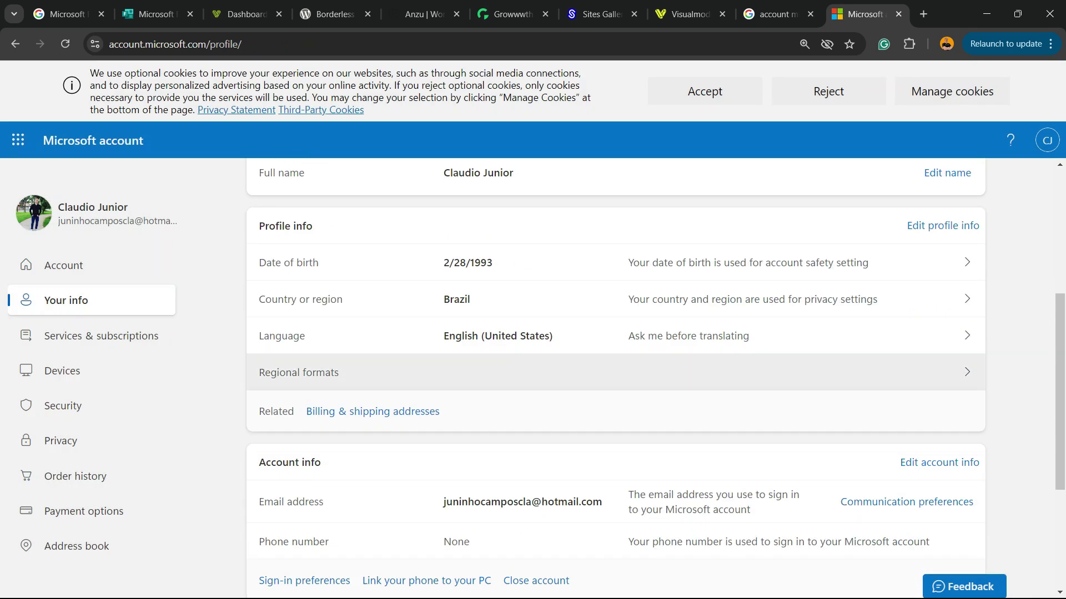
scroll(555, 361, up, 4)
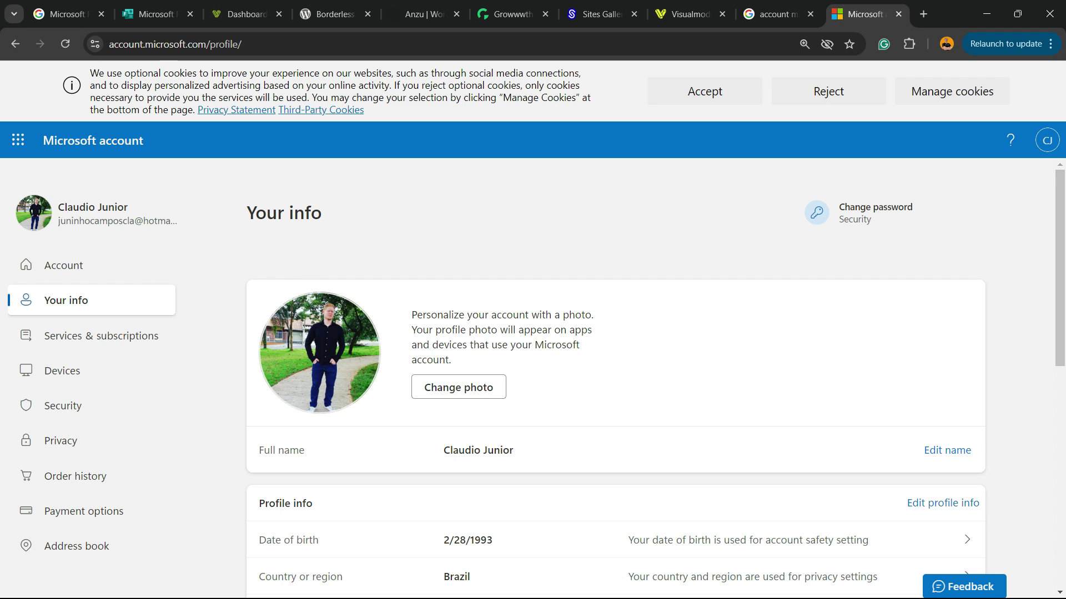
click(828, 91)
scroll(555, 344, down, 2)
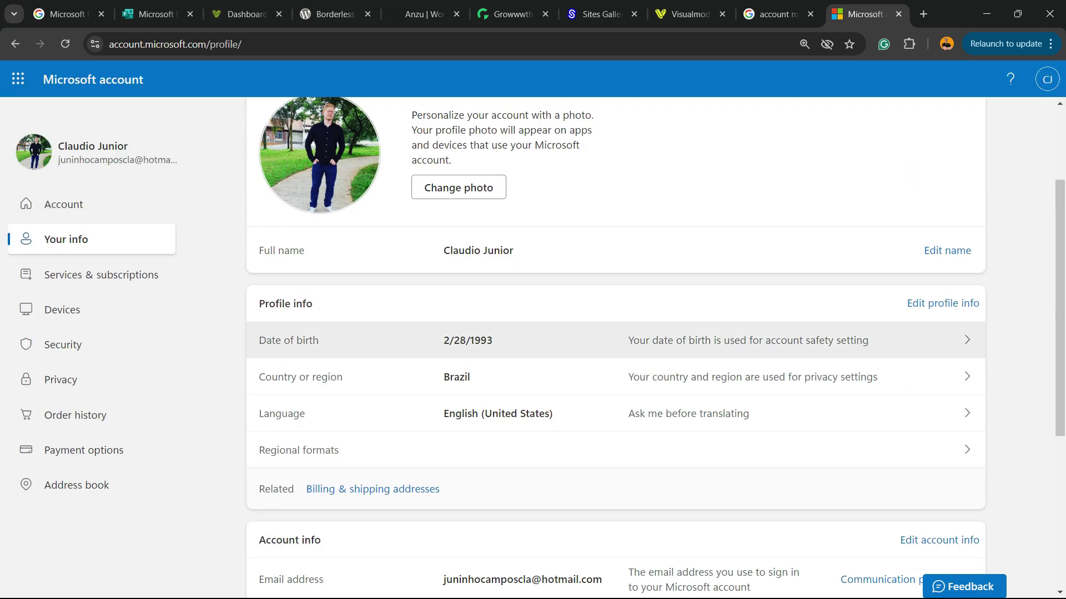
Step: Reopen the language settings, then move to the WordPress.org Anzu theme page
click(555, 414)
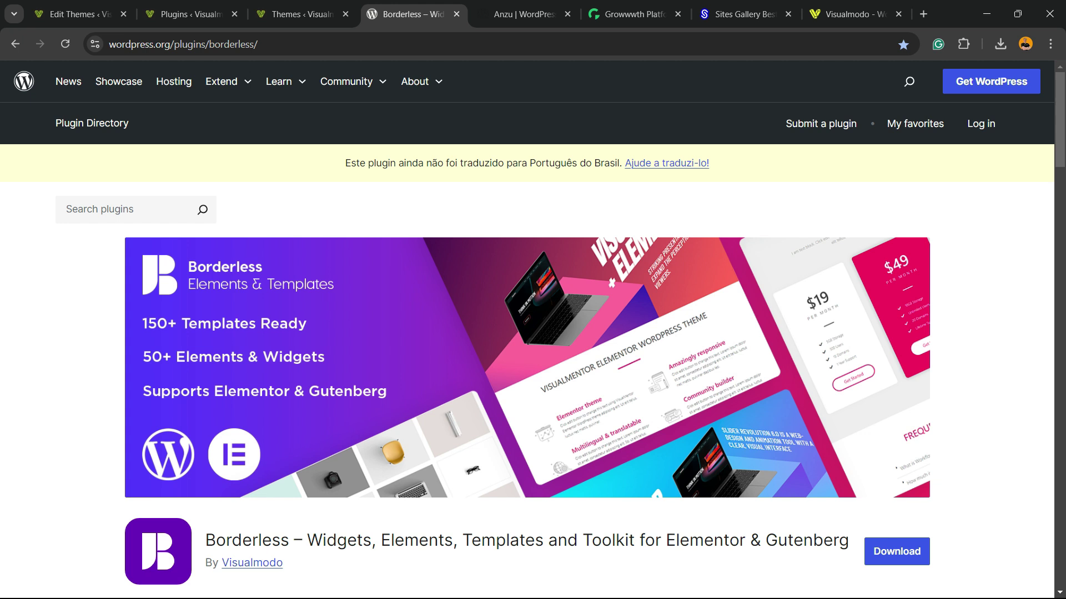
key(ctrl+Tab)
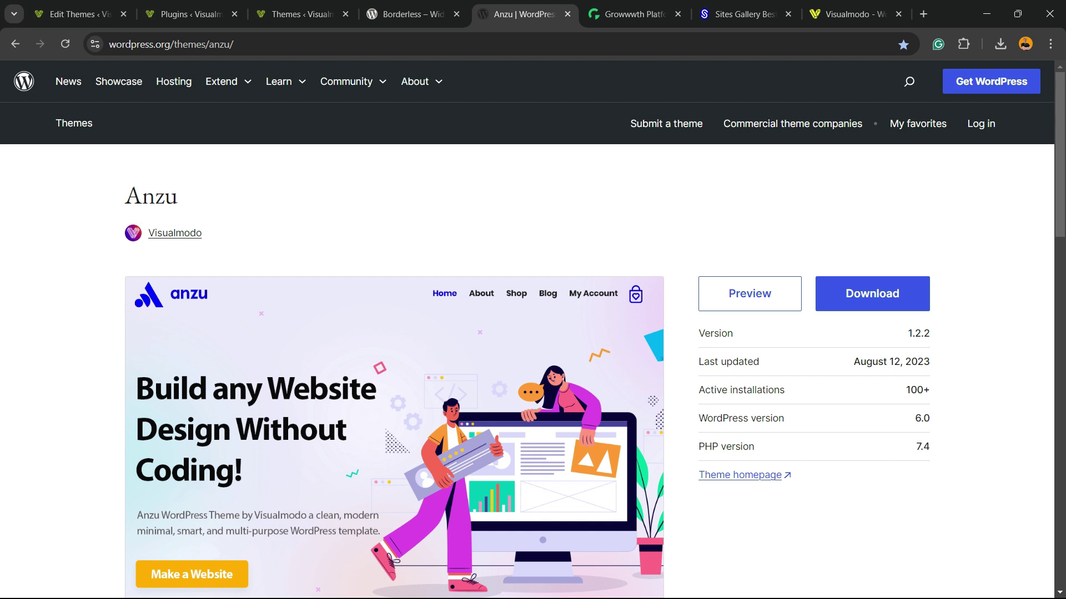
Step: Browse Growwwth's featured and latest guest-post site cards with their publishing prices
click(633, 14)
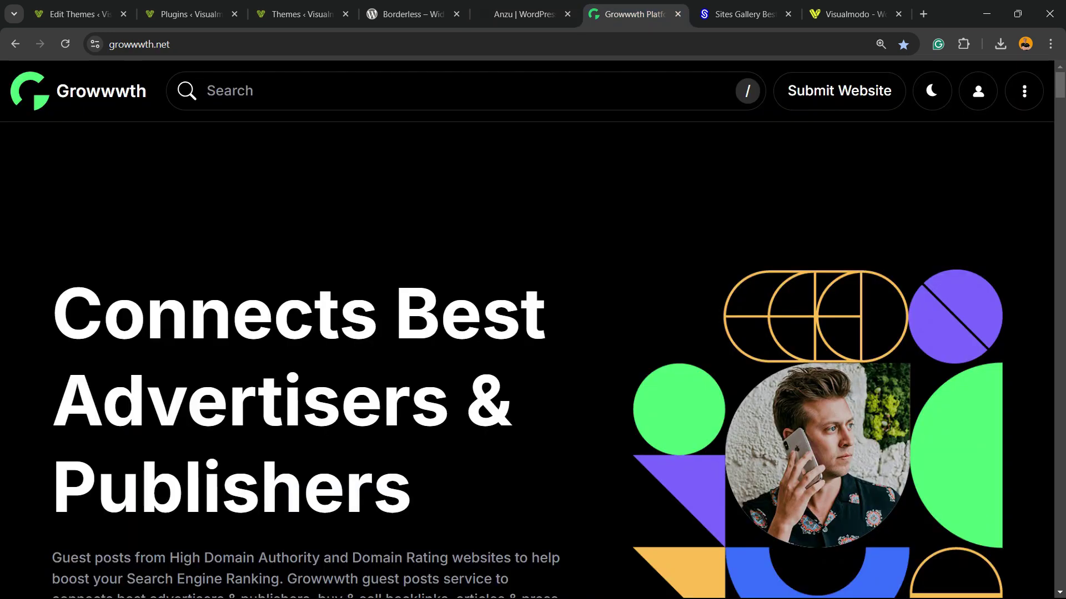
scroll(527, 333, down, 5)
scroll(527, 333, up, 5)
scroll(527, 333, down, 2)
scroll(527, 361, down, 15)
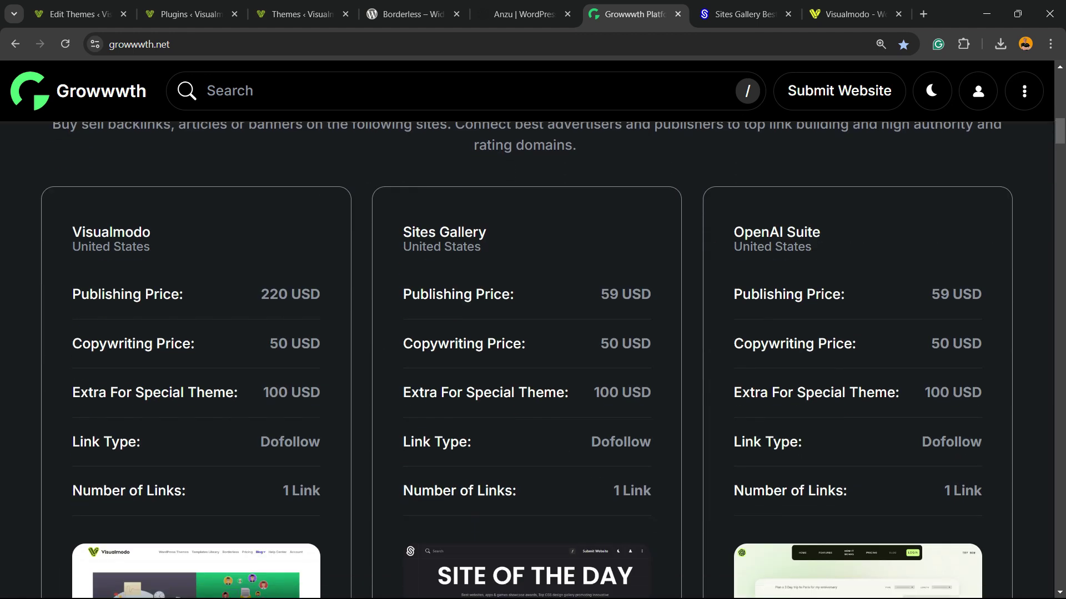
scroll(527, 360, down, 10)
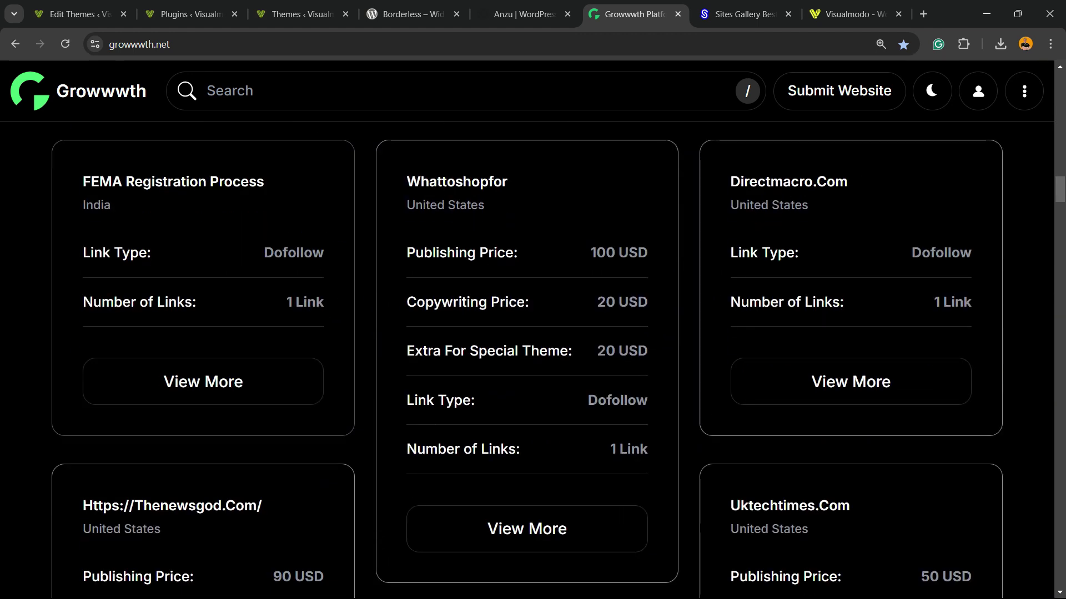
scroll(528, 361, down, 10)
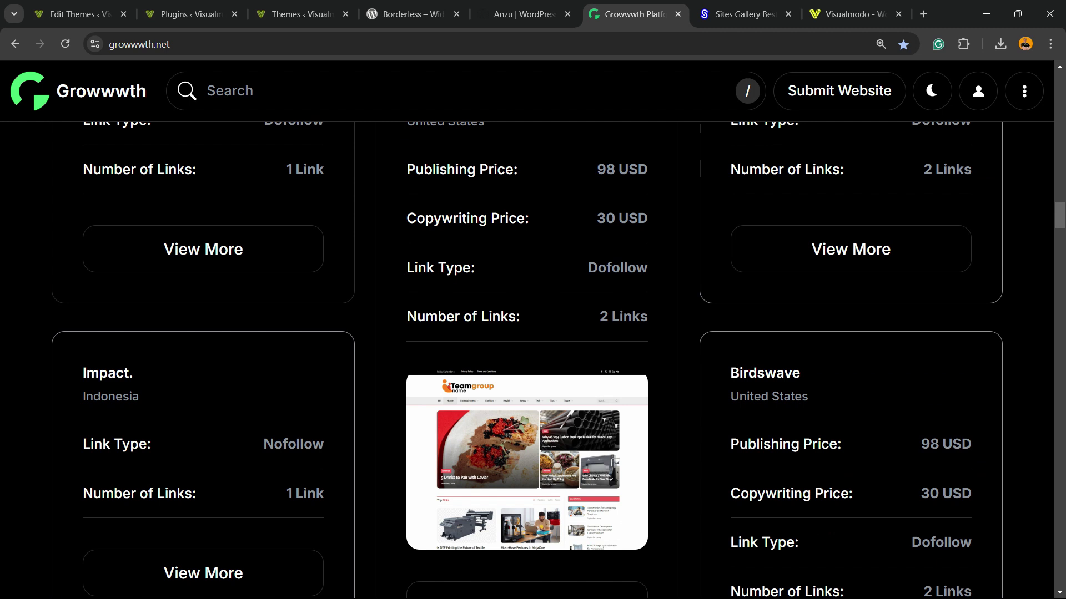
scroll(527, 361, down, 5)
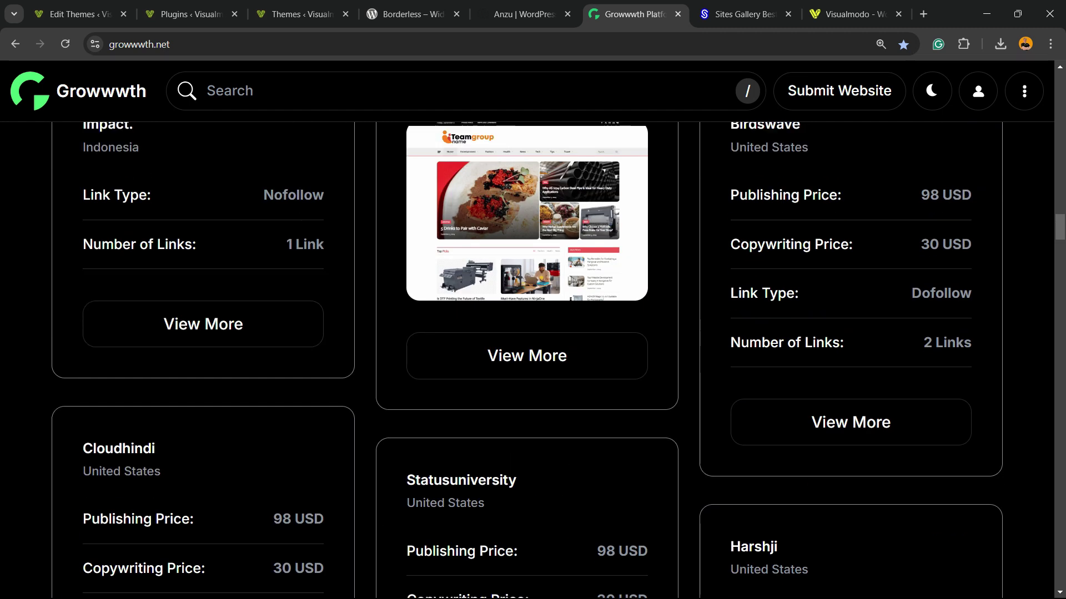
scroll(527, 361, up, 15)
scroll(527, 361, up, 10)
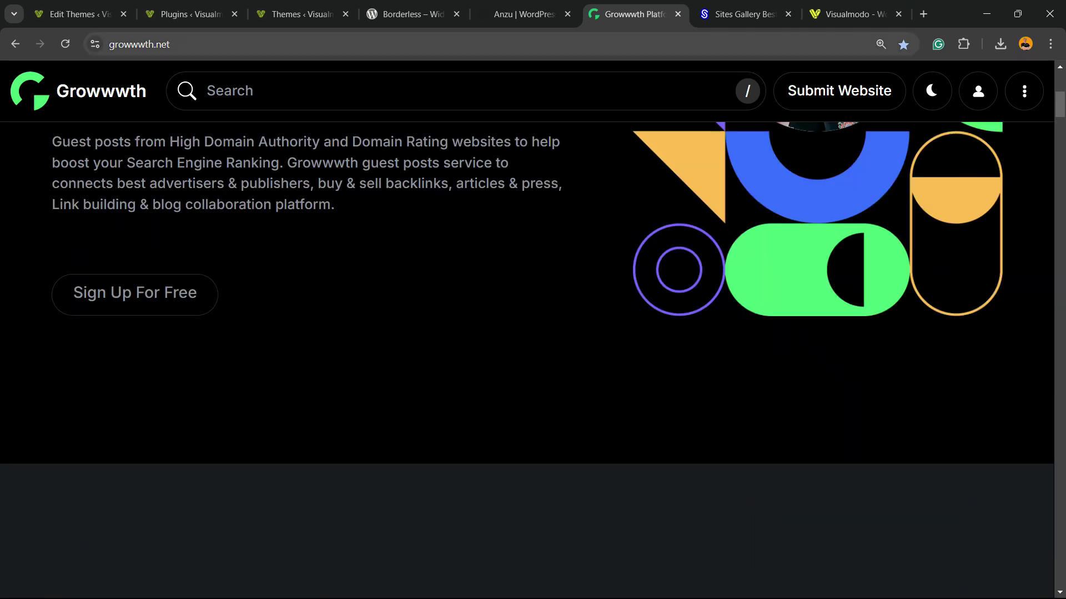
scroll(527, 360, up, 7)
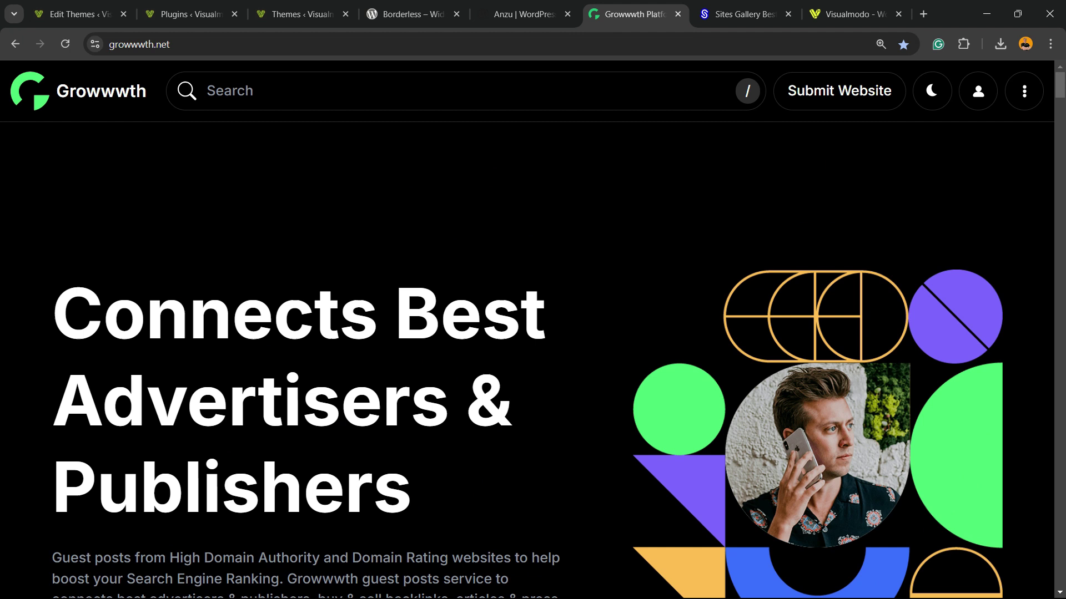
scroll(528, 361, down, 4)
scroll(527, 361, up, 4)
scroll(527, 360, down, 7)
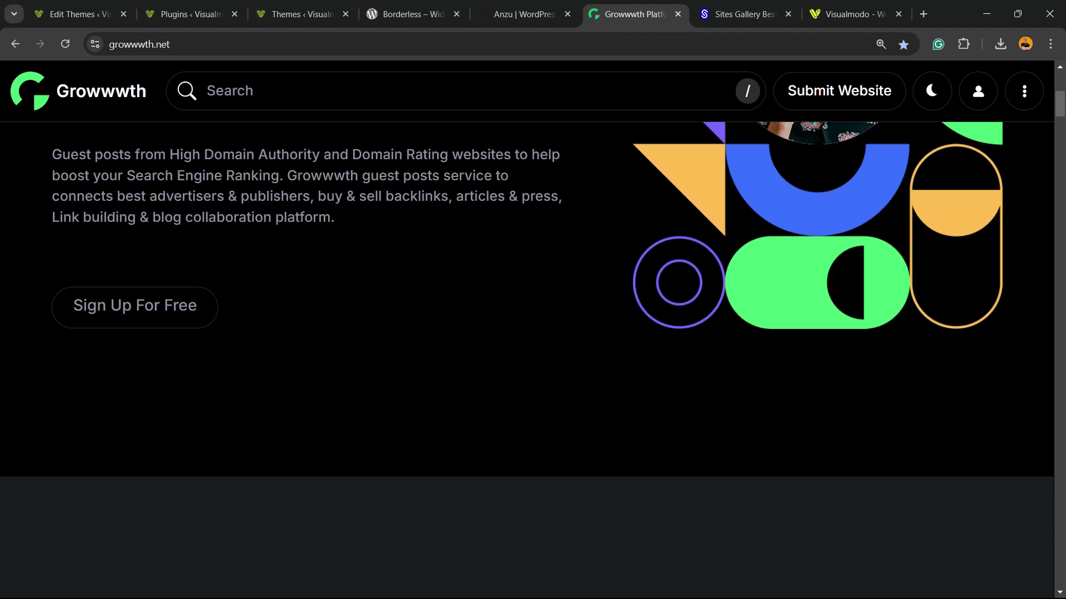
scroll(528, 361, up, 7)
key(ctrl+Tab)
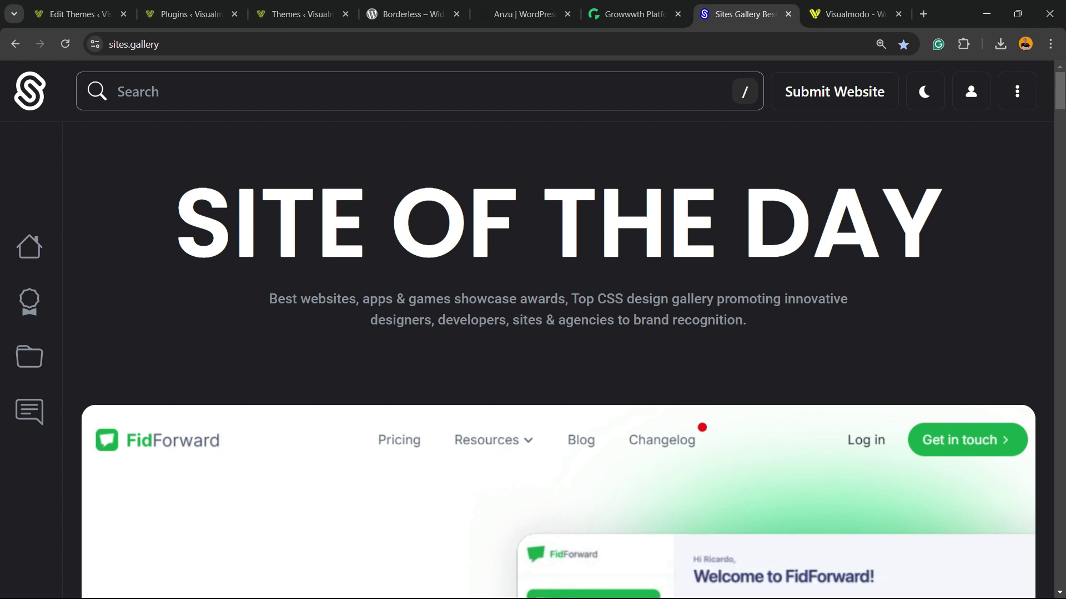
Step: Scroll down through the Sites Gallery website showcase cards to reach the Visualmodo tab
scroll(558, 372, down, 5)
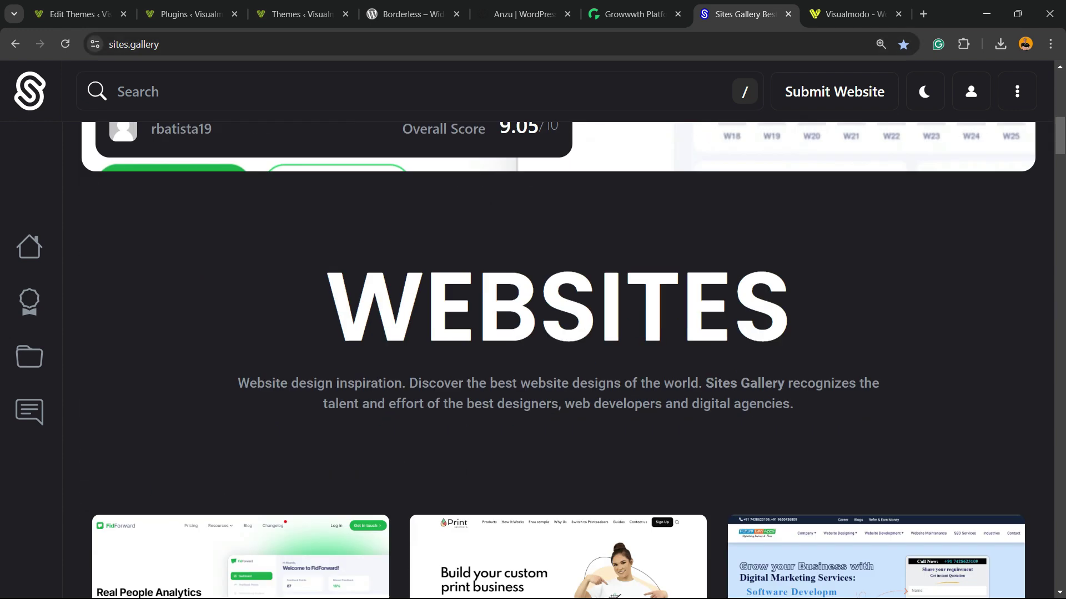
scroll(557, 358, down, 18)
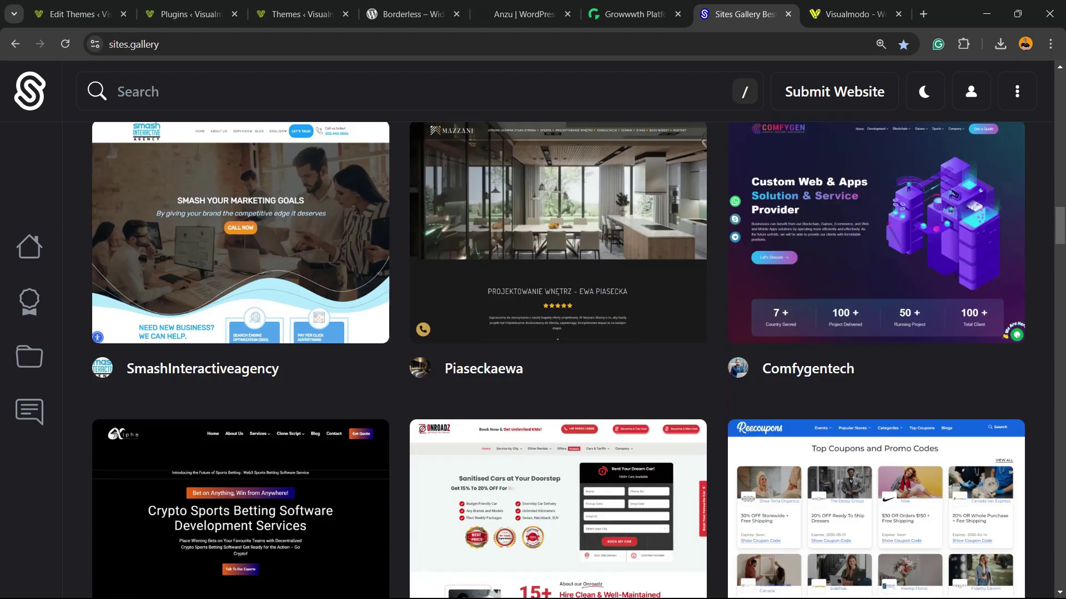
scroll(558, 358, down, 18)
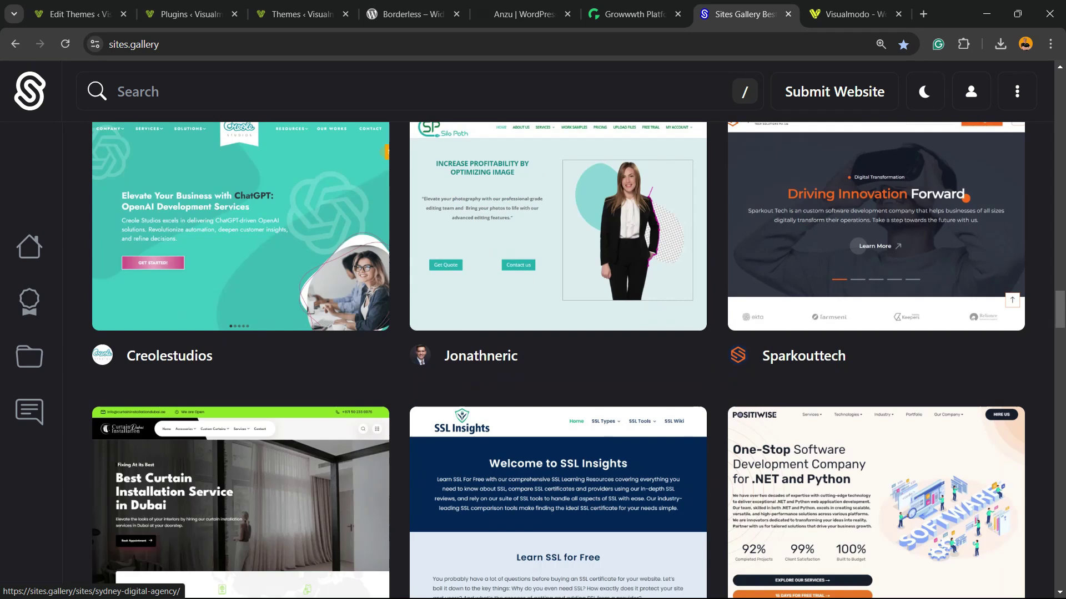
scroll(557, 358, down, 9)
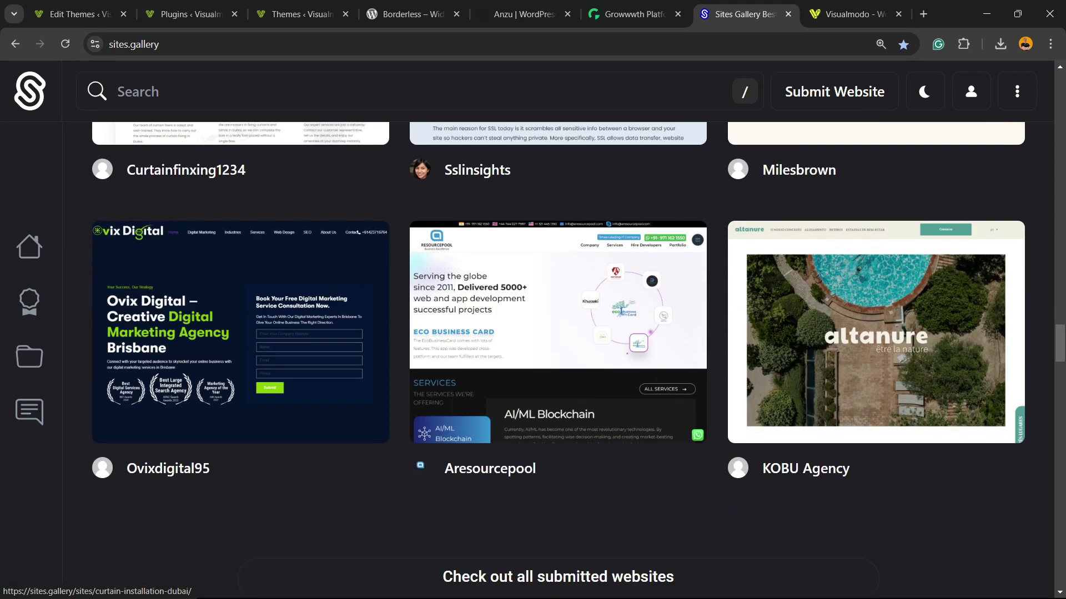
scroll(558, 358, down, 5)
key(ctrl+Tab)
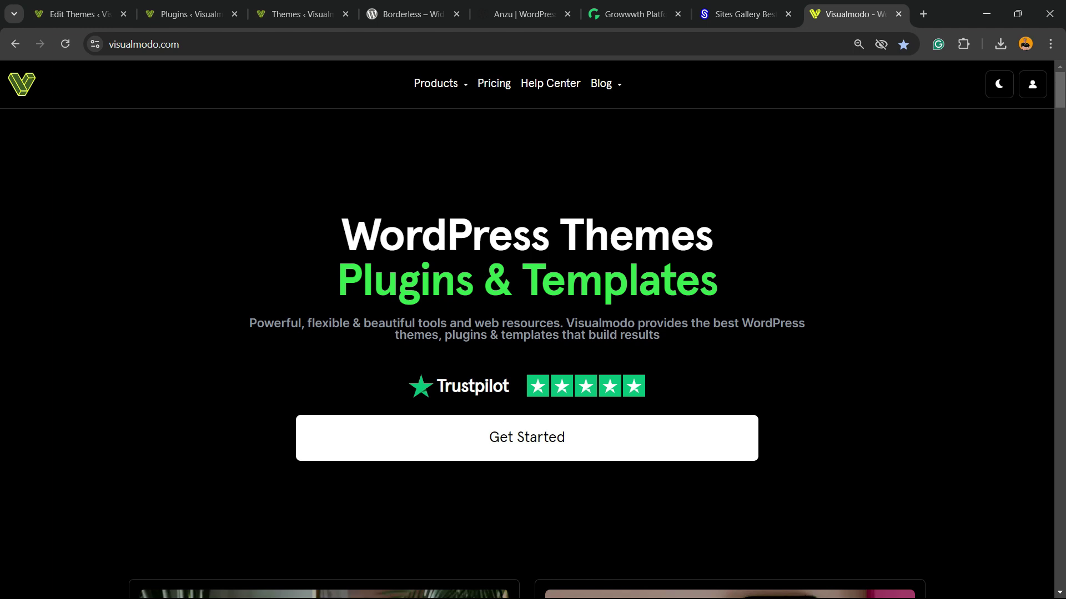
Step: Scroll the Visualmodo homepage past theme cards, Latest Posts and features down to the Use License Q&A
scroll(527, 355, down, 8)
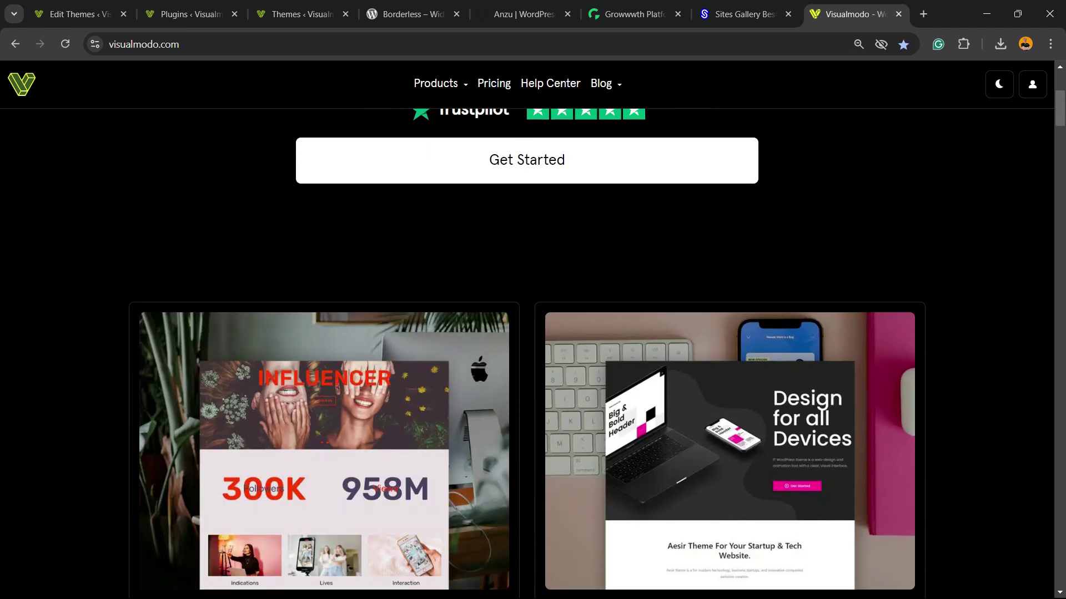
scroll(324, 278, down, 6)
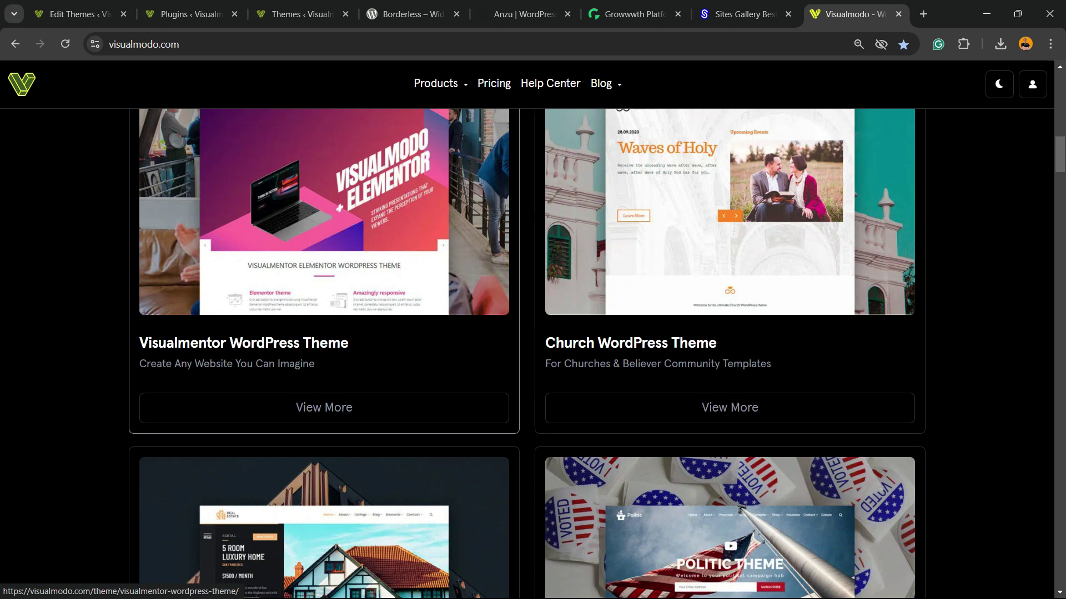
scroll(324, 277, down, 5)
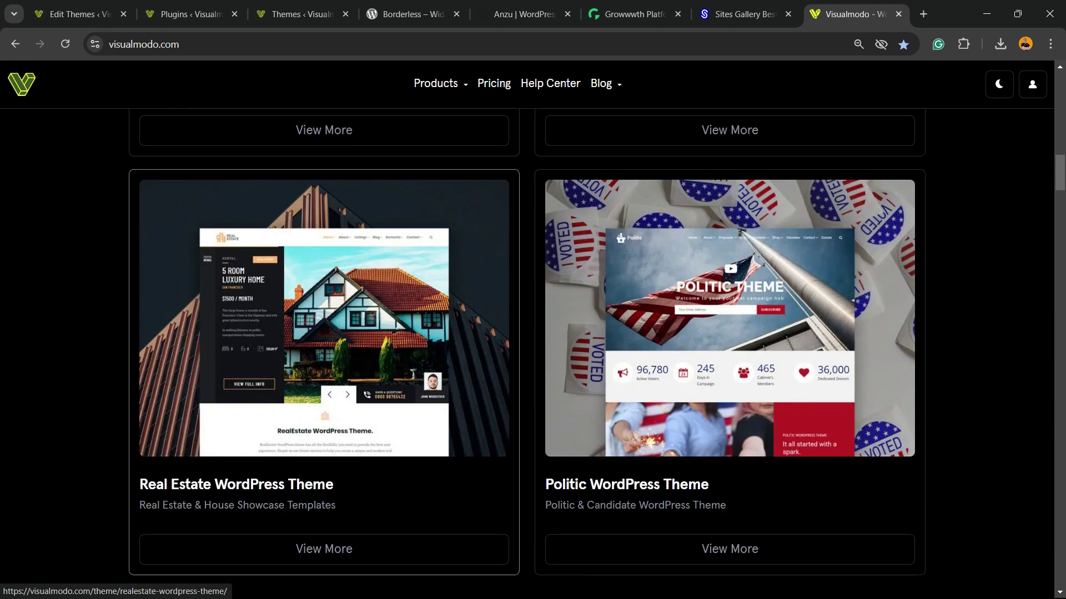
scroll(324, 277, down, 7)
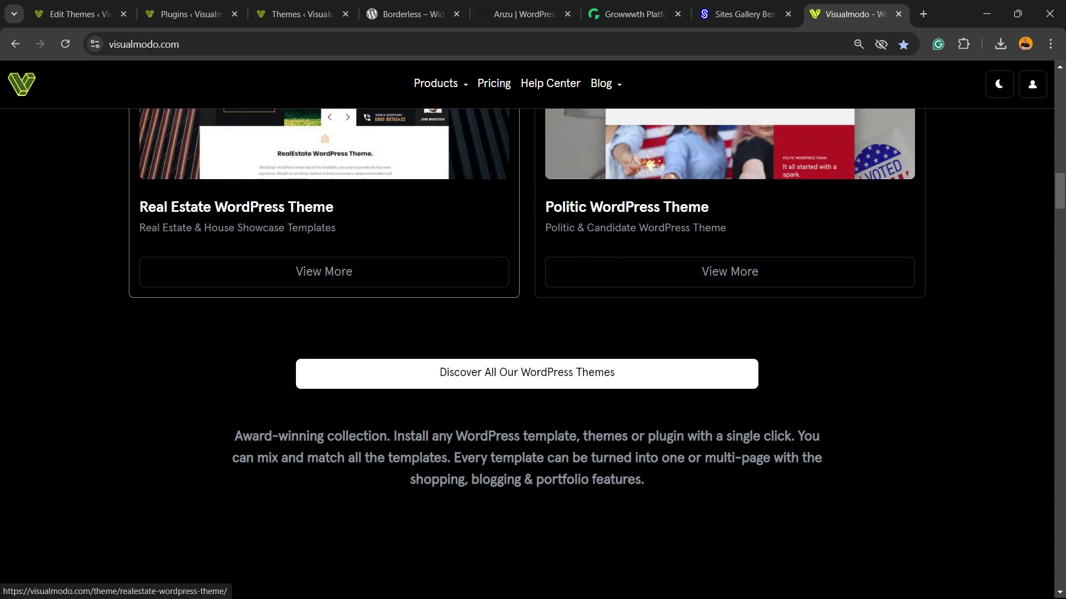
scroll(527, 355, down, 7)
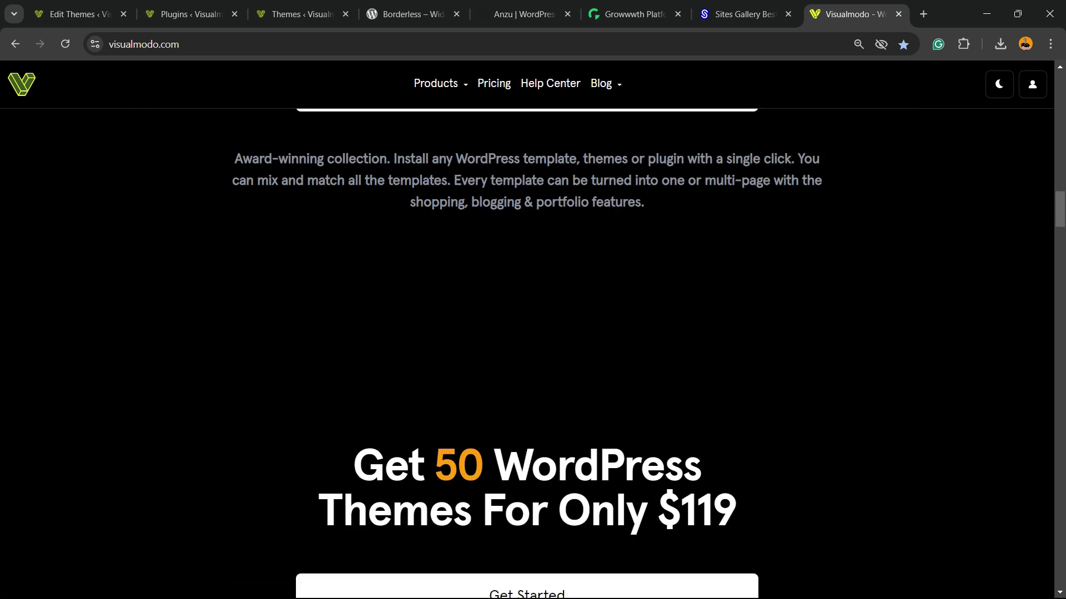
scroll(527, 356, down, 14)
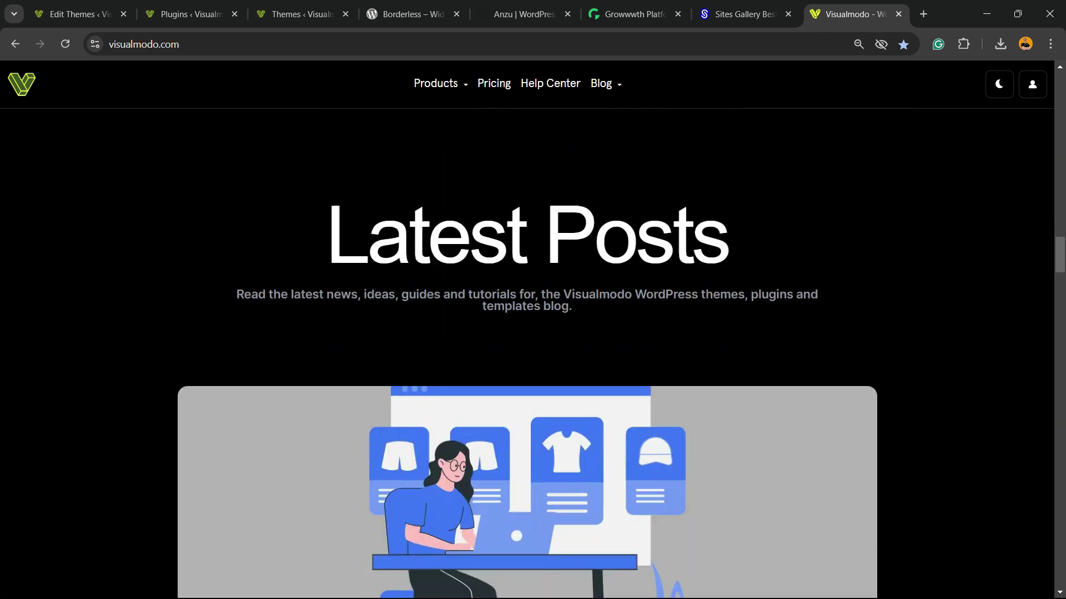
scroll(527, 356, down, 15)
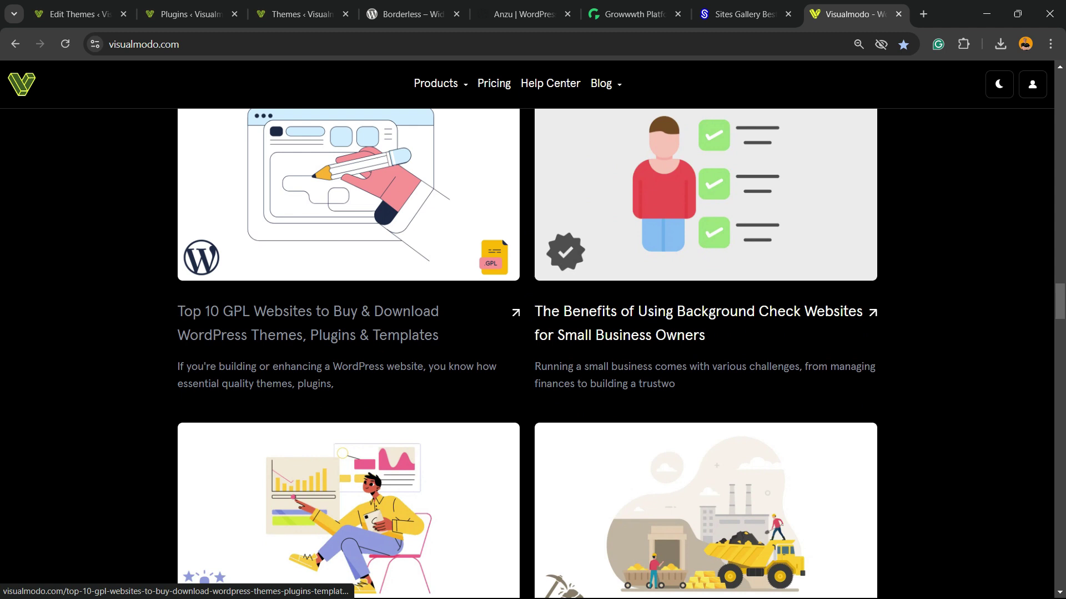
scroll(349, 233, down, 3)
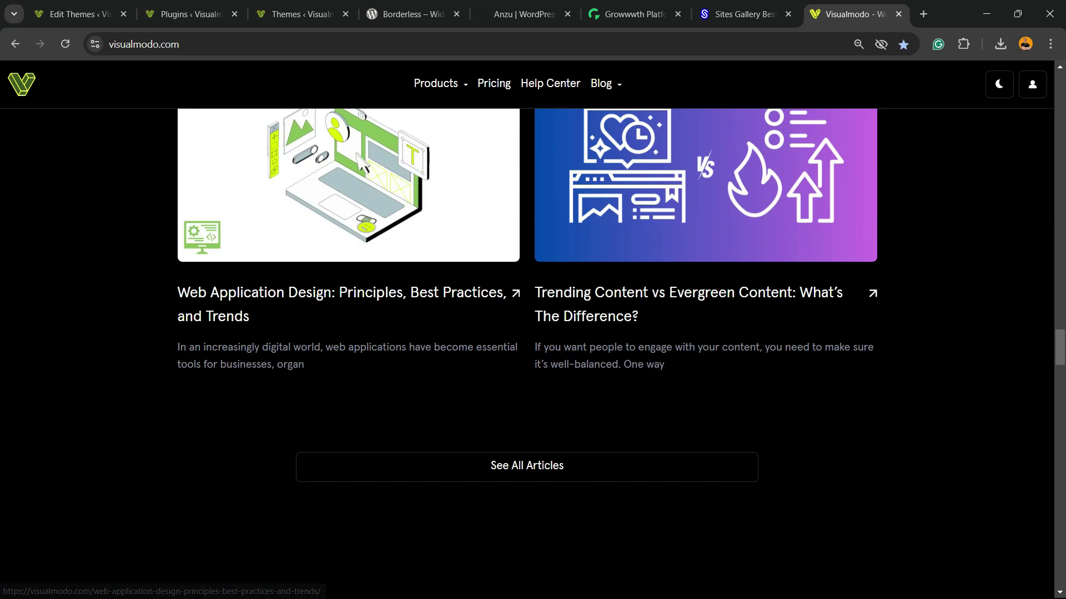
scroll(349, 233, down, 5)
scroll(526, 356, down, 11)
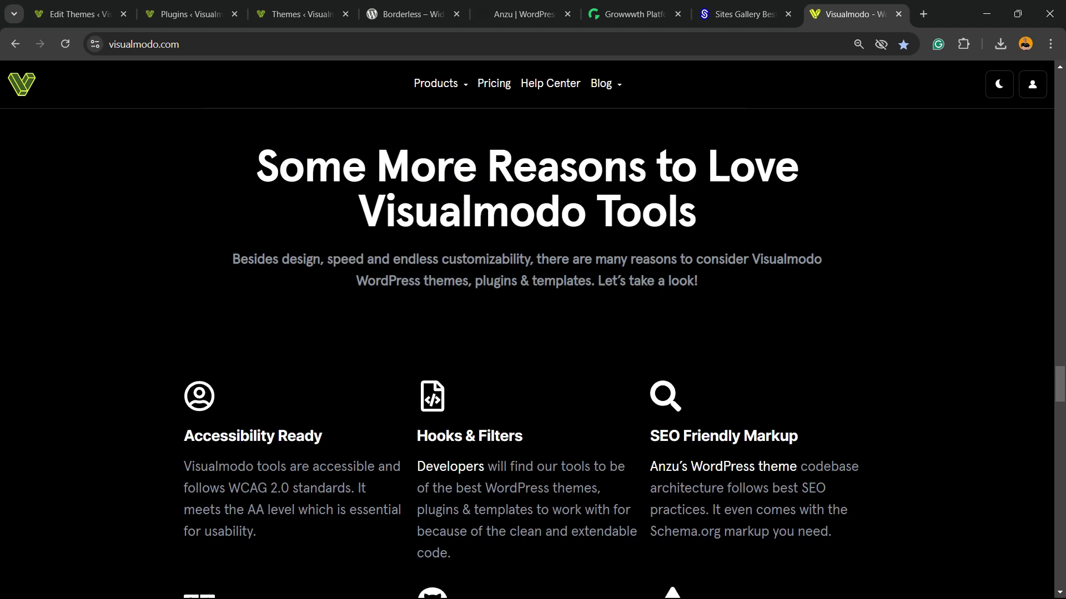
scroll(526, 355, down, 12)
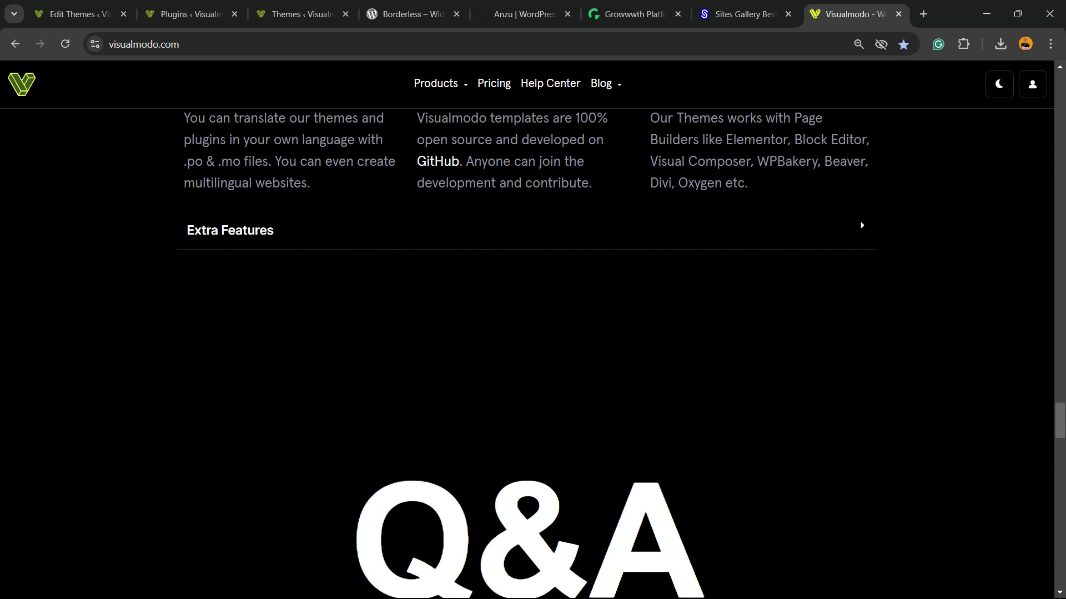
scroll(527, 355, down, 2)
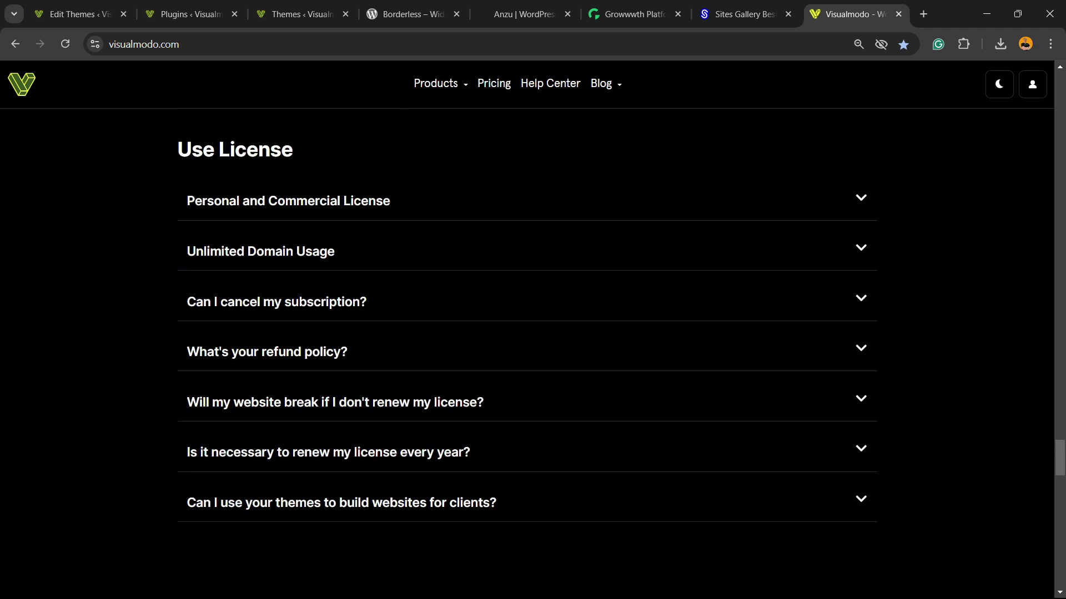